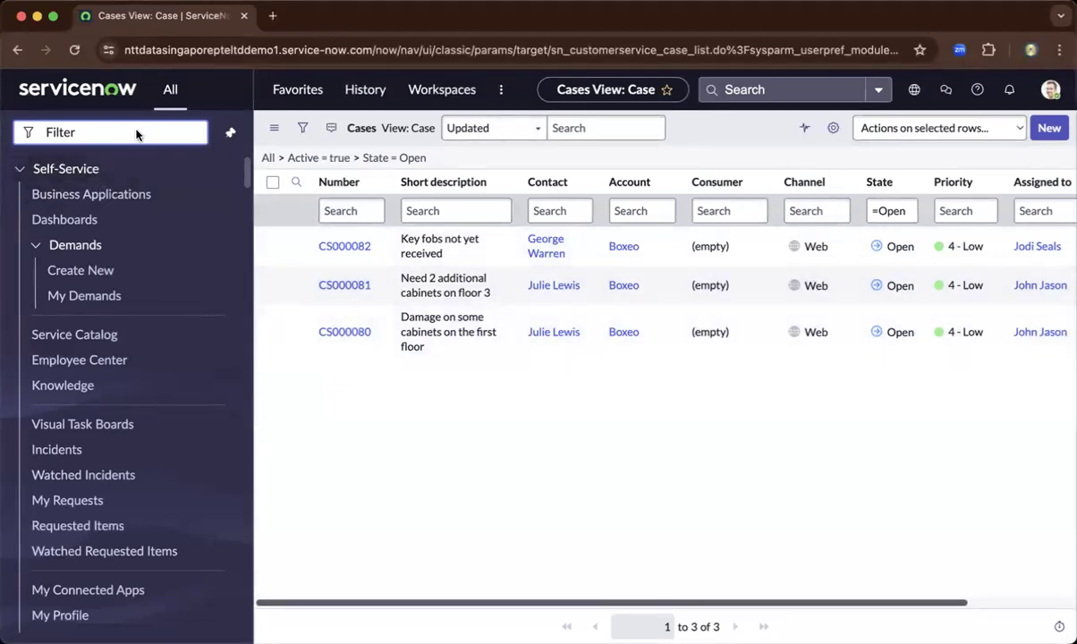
Filter the navigator by 'incident' and scroll down to the Incident modules
{"action": "type", "text": "inciedent"}
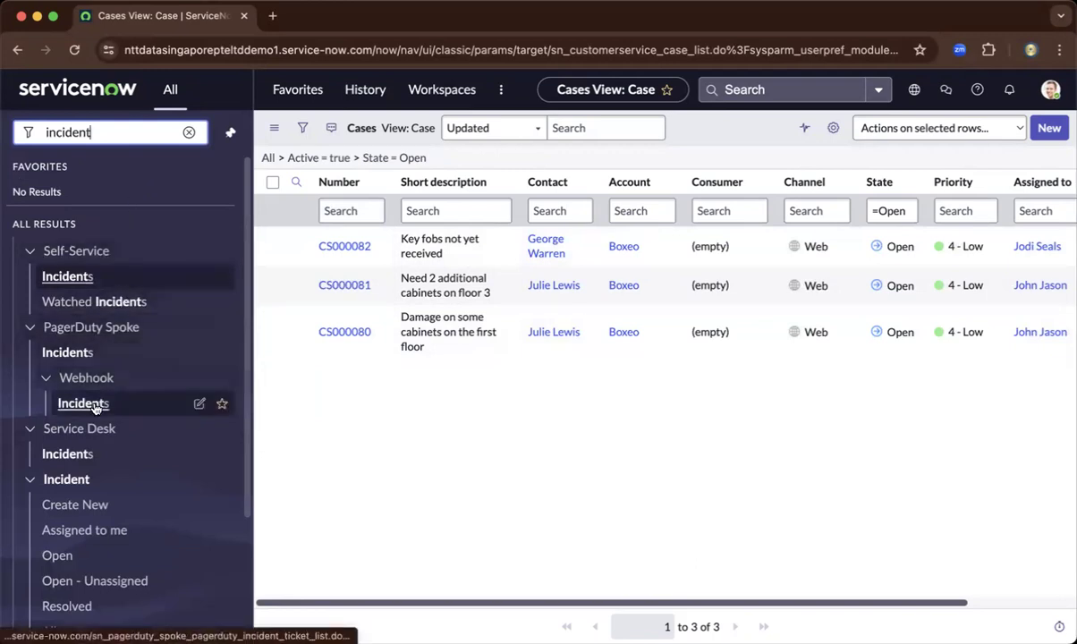
{"action": "scroll", "coordinate": [82, 480], "scroll_direction": "down", "scroll_amount": 2}
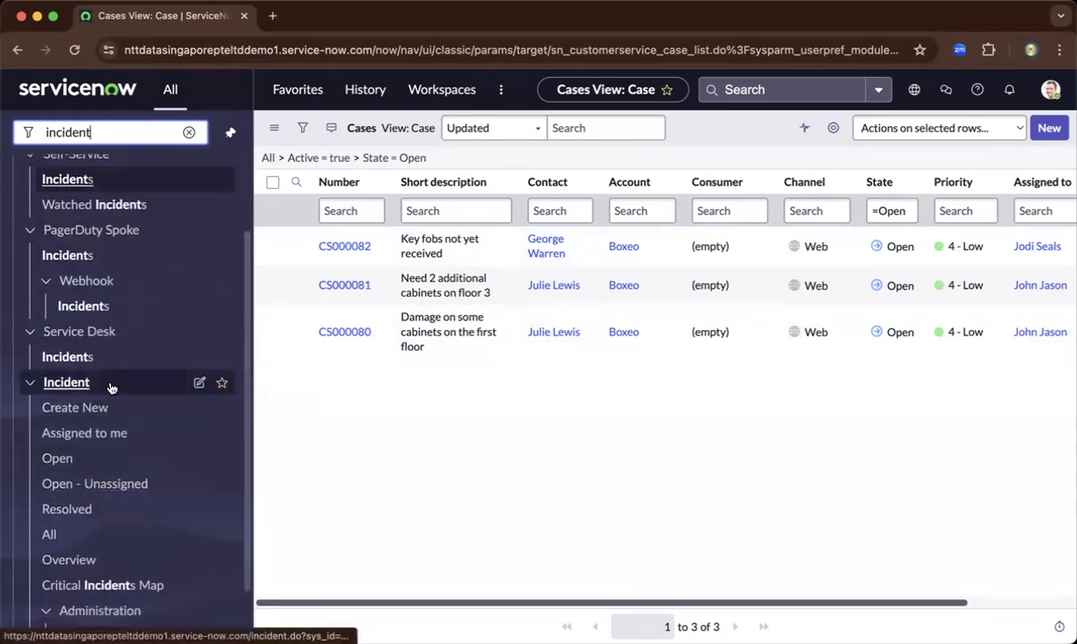
{"action": "scroll", "coordinate": [124, 389], "scroll_direction": "down", "scroll_amount": 1}
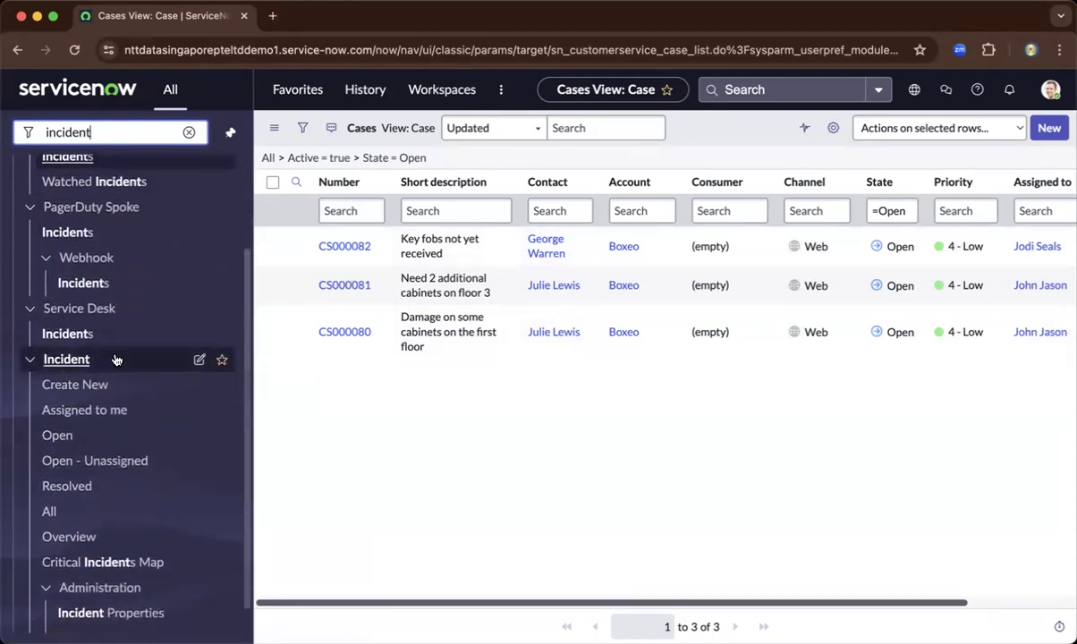
Compare the Open, Assigned to me and All incident lists, ending on the 174 Open incidents
{"action": "left_click", "coordinate": [57, 436]}
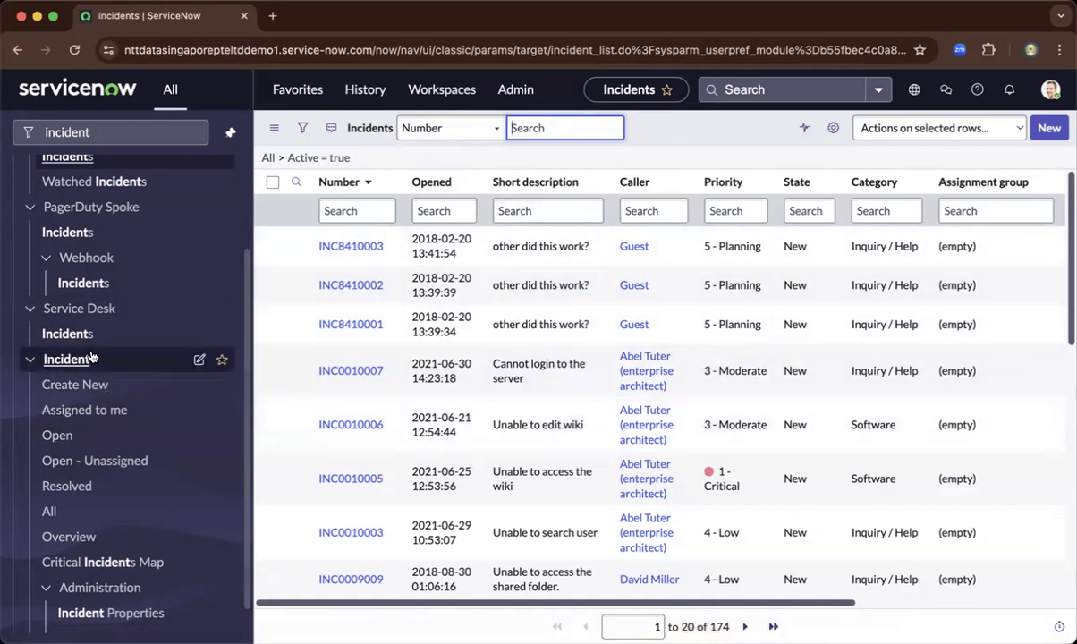
{"action": "left_click", "coordinate": [88, 414]}
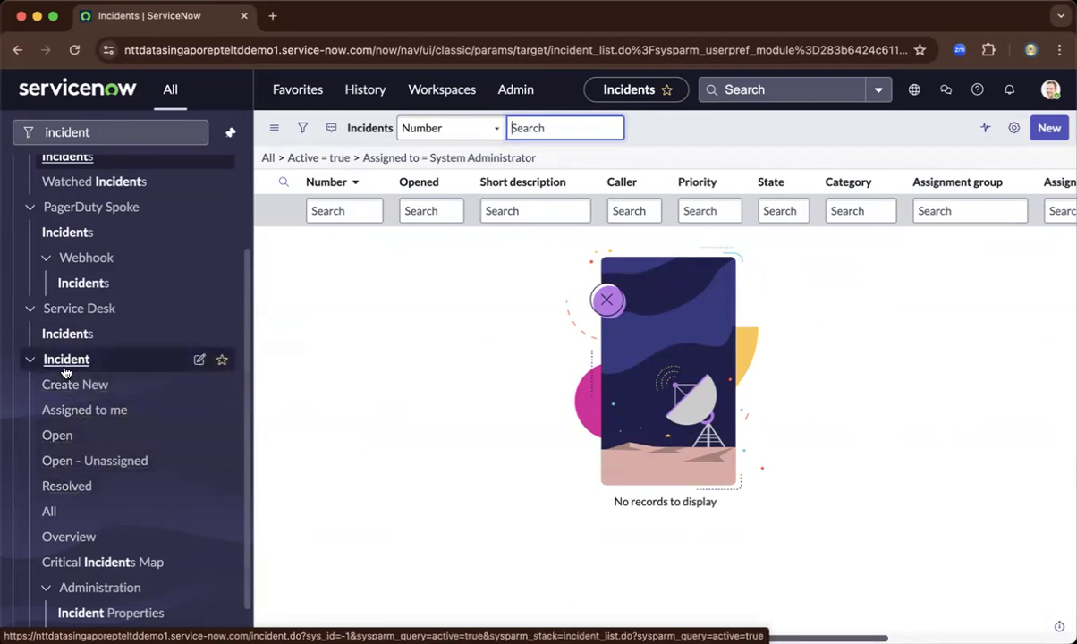
{"action": "left_click", "coordinate": [50, 512]}
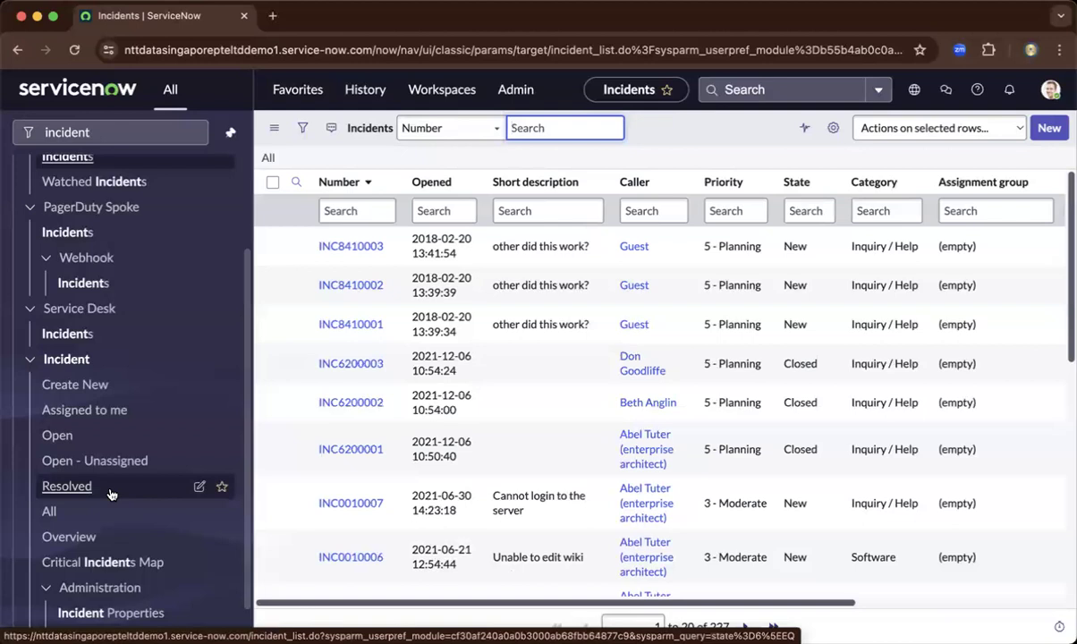
{"action": "left_click", "coordinate": [64, 440]}
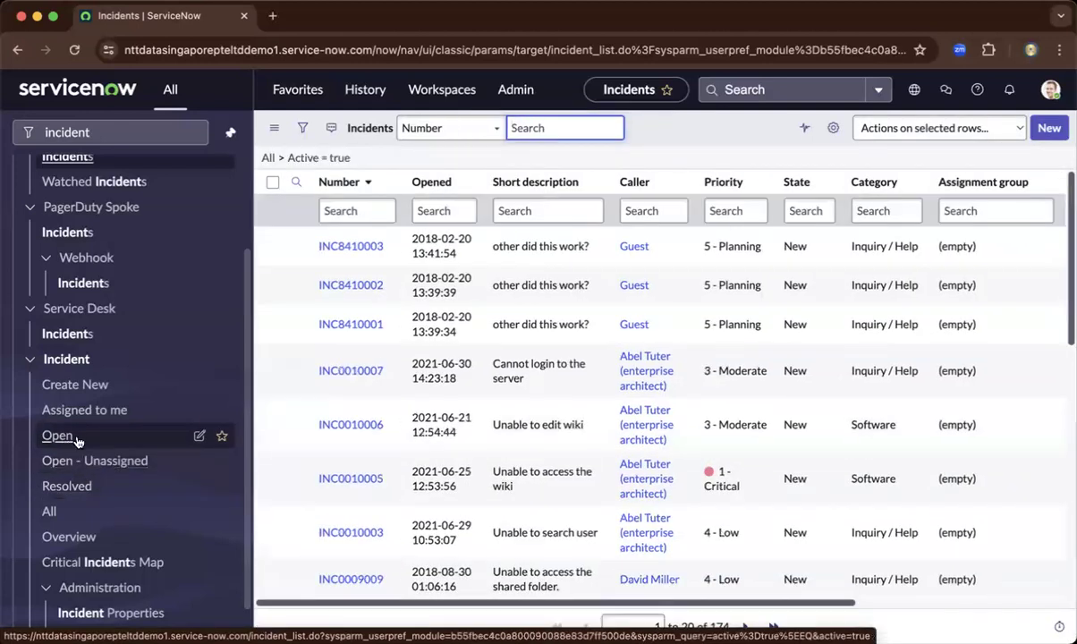
Add a Priority = 5 - Planning condition to the Active filter and run it (73 records)
{"action": "left_click", "coordinate": [304, 130]}
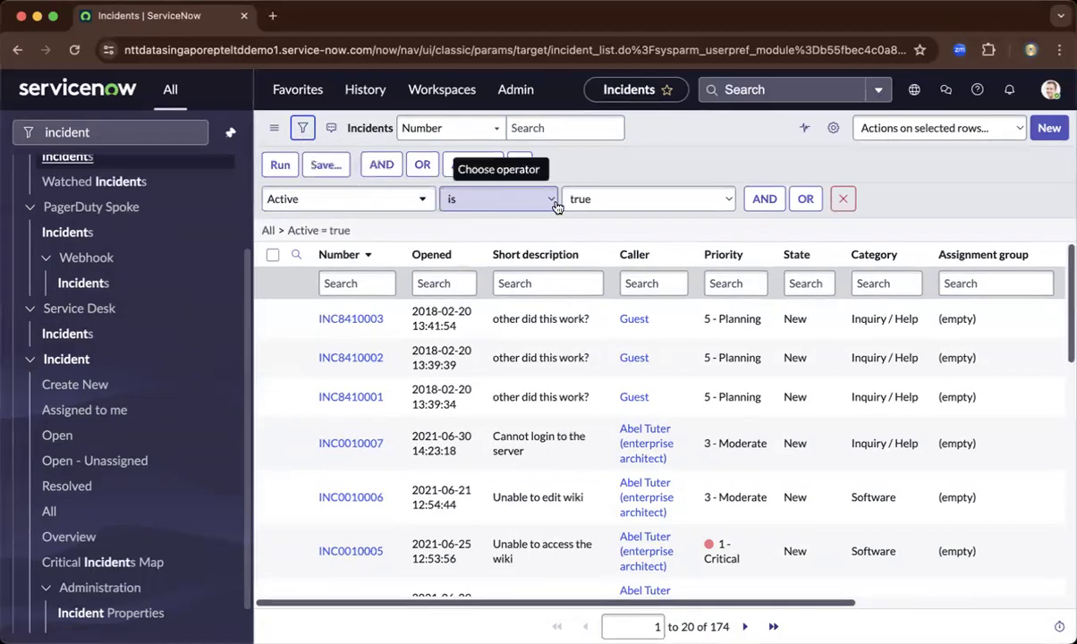
{"action": "left_click", "coordinate": [763, 199]}
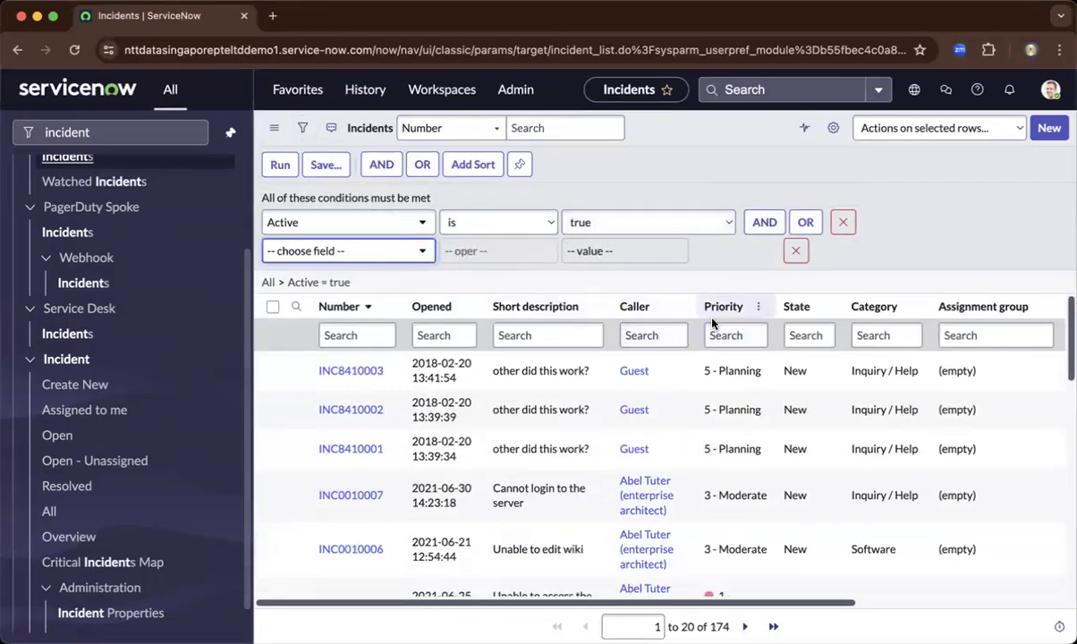
{"action": "left_click", "coordinate": [411, 253]}
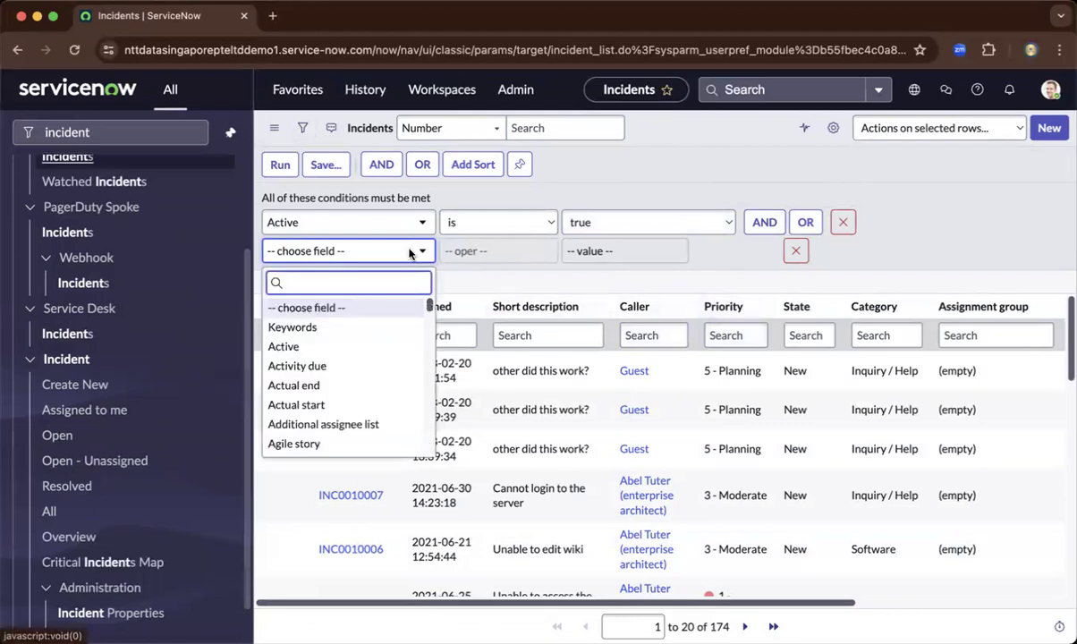
{"action": "type", "text": "pr"}
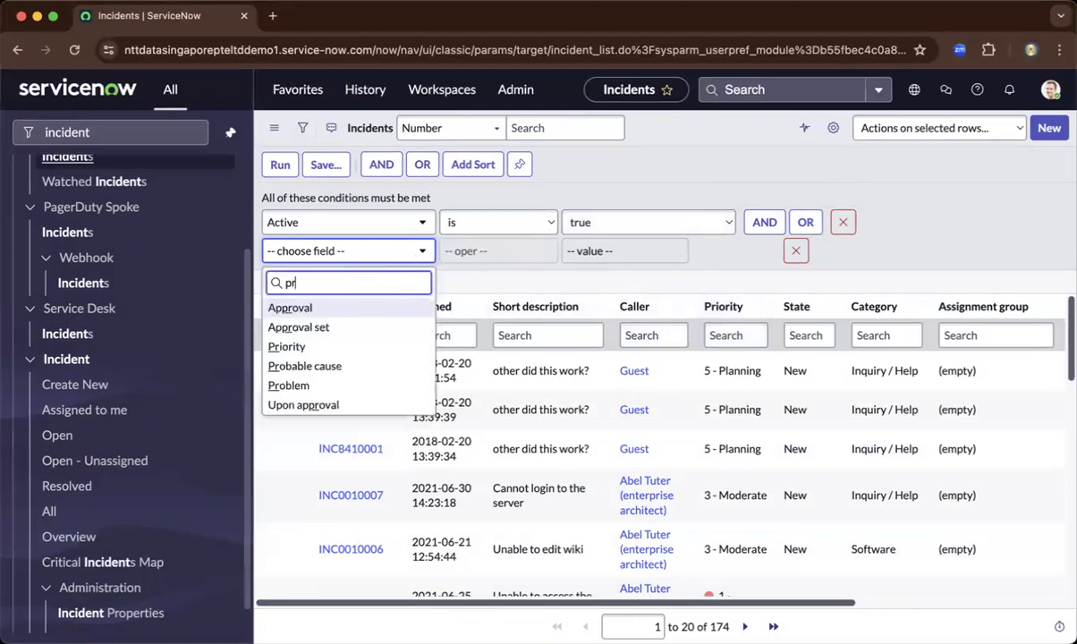
{"action": "type", "text": "io"}
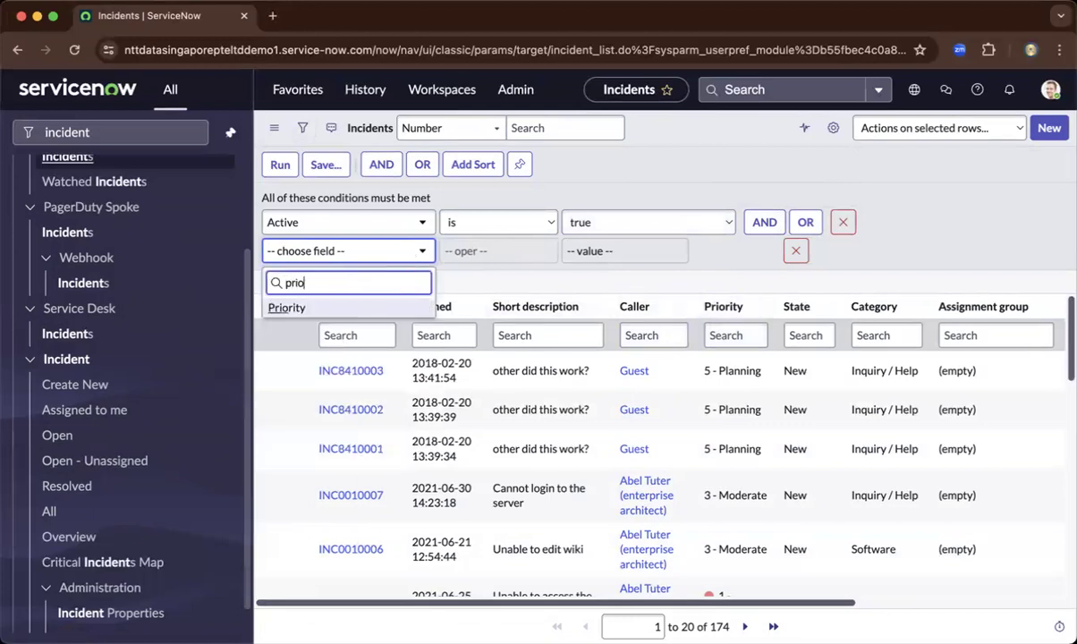
{"action": "left_click", "coordinate": [311, 307]}
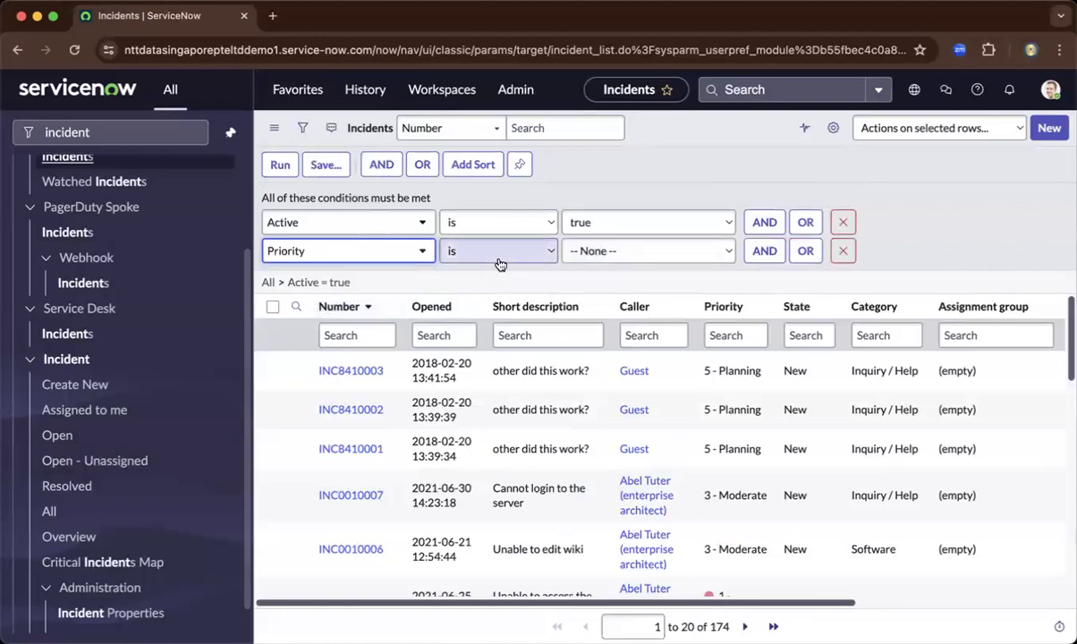
{"action": "left_click", "coordinate": [628, 253]}
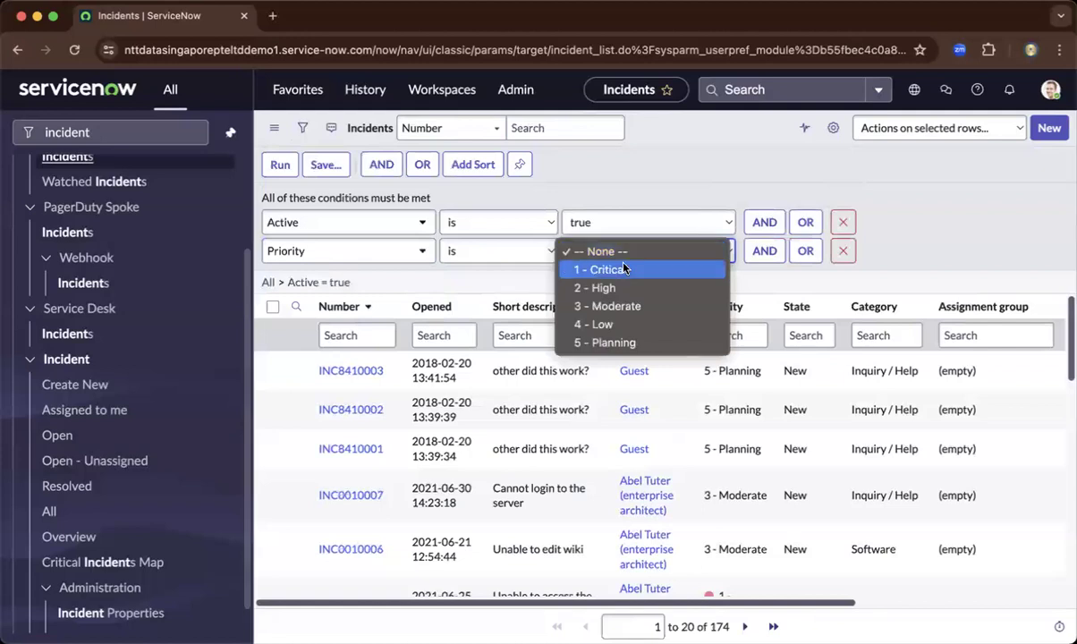
{"action": "left_click", "coordinate": [621, 344]}
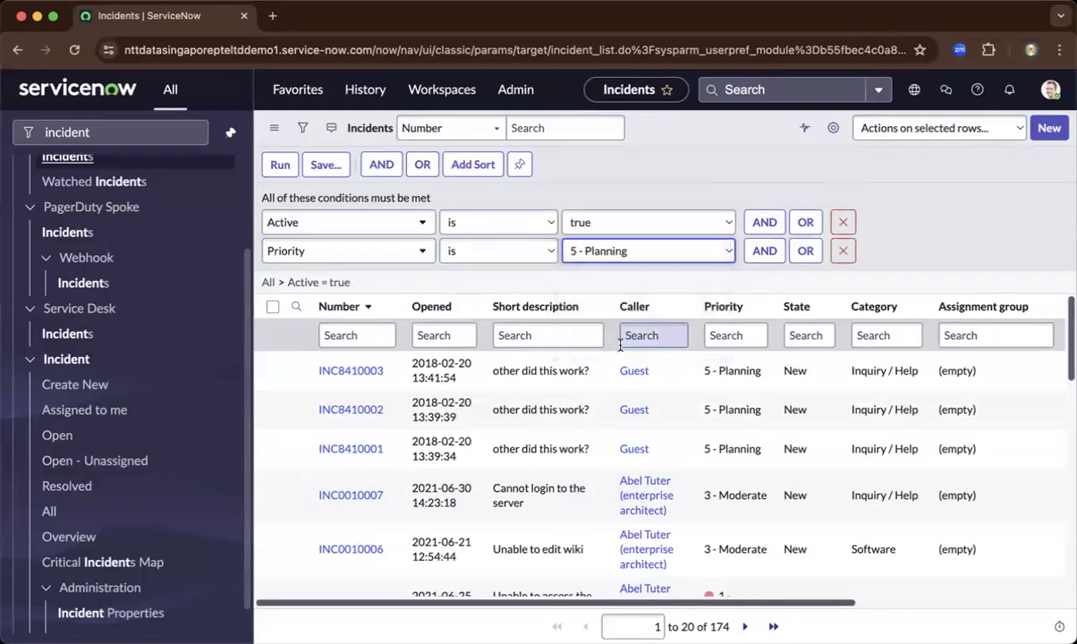
{"action": "left_click", "coordinate": [279, 165]}
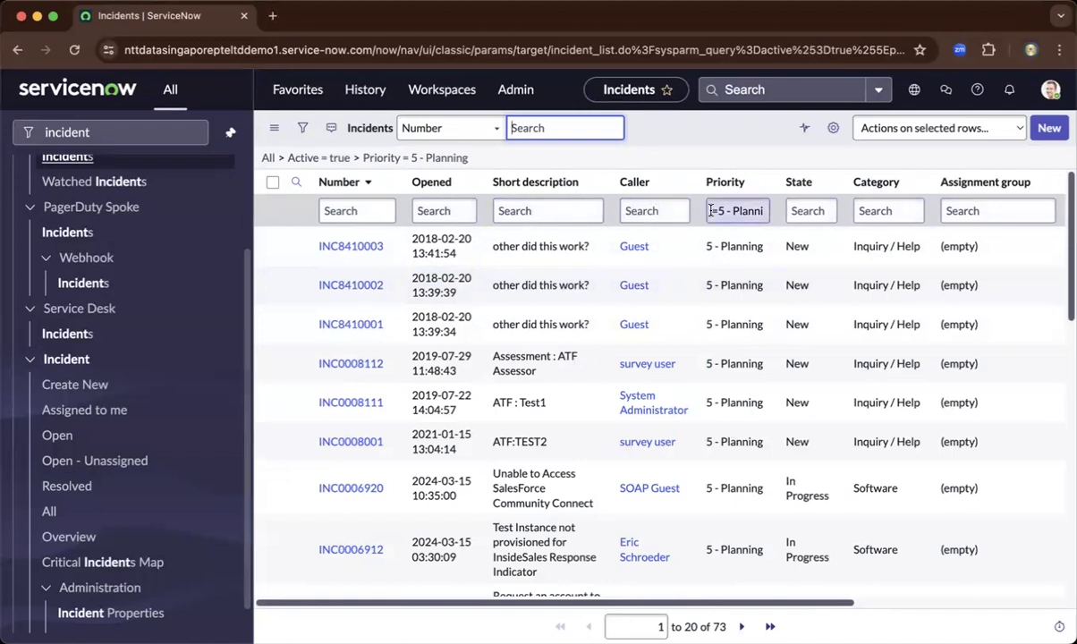
Filter the Number column by *5 so only numbers containing 5 remain (11 records)
{"action": "left_click", "coordinate": [741, 210]}
{"action": "left_click_drag", "start_coordinate": [742, 210], "coordinate": [775, 217]}
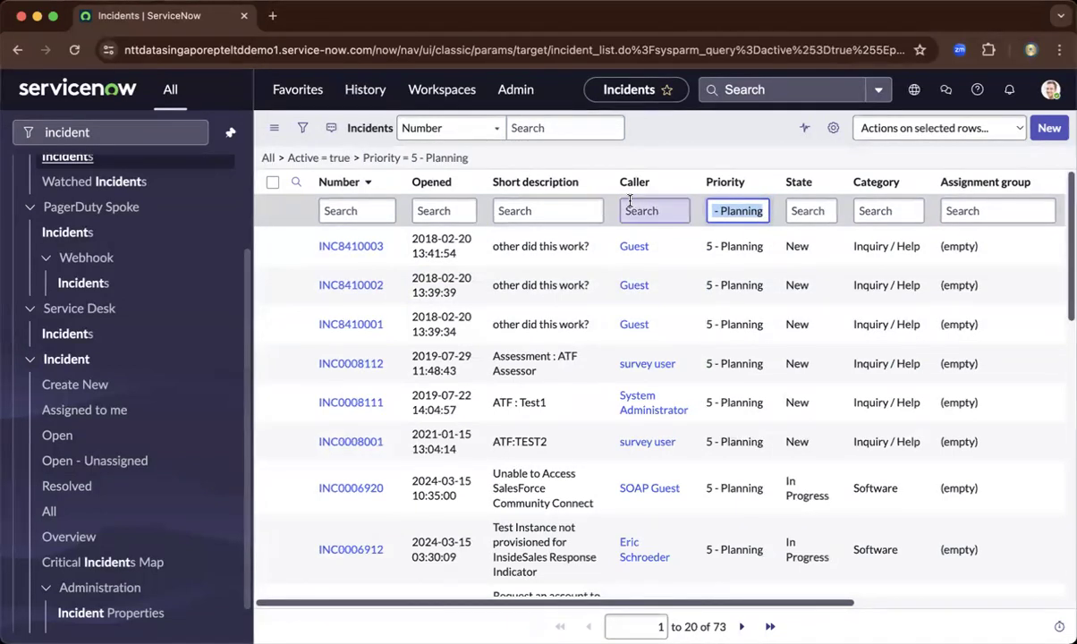
{"action": "left_click", "coordinate": [376, 210]}
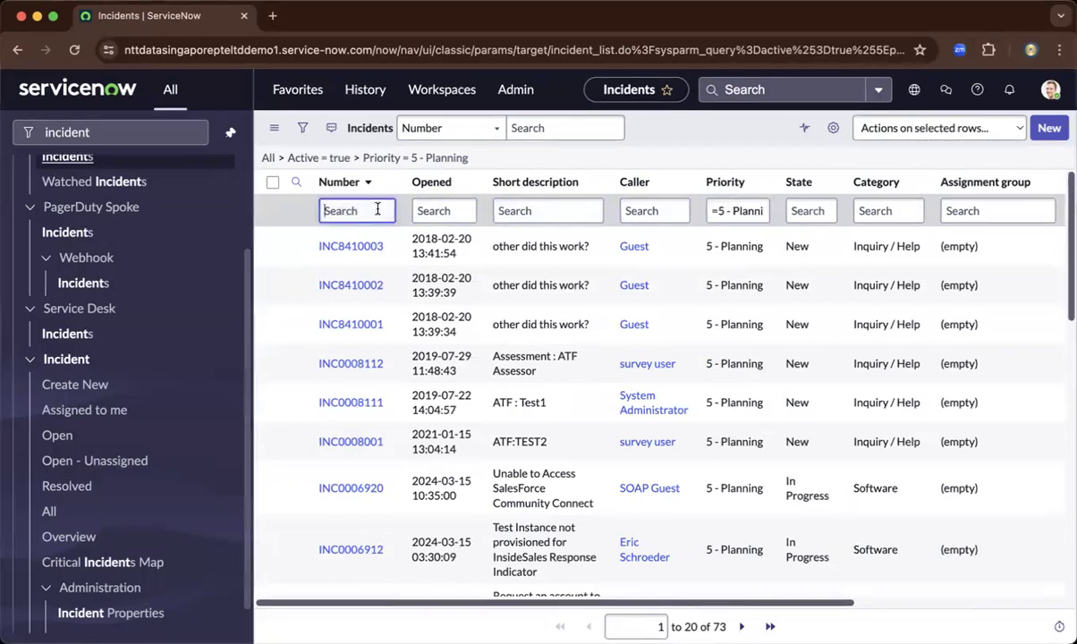
{"action": "type", "text": "*"}
{"action": "key", "text": "Return"}
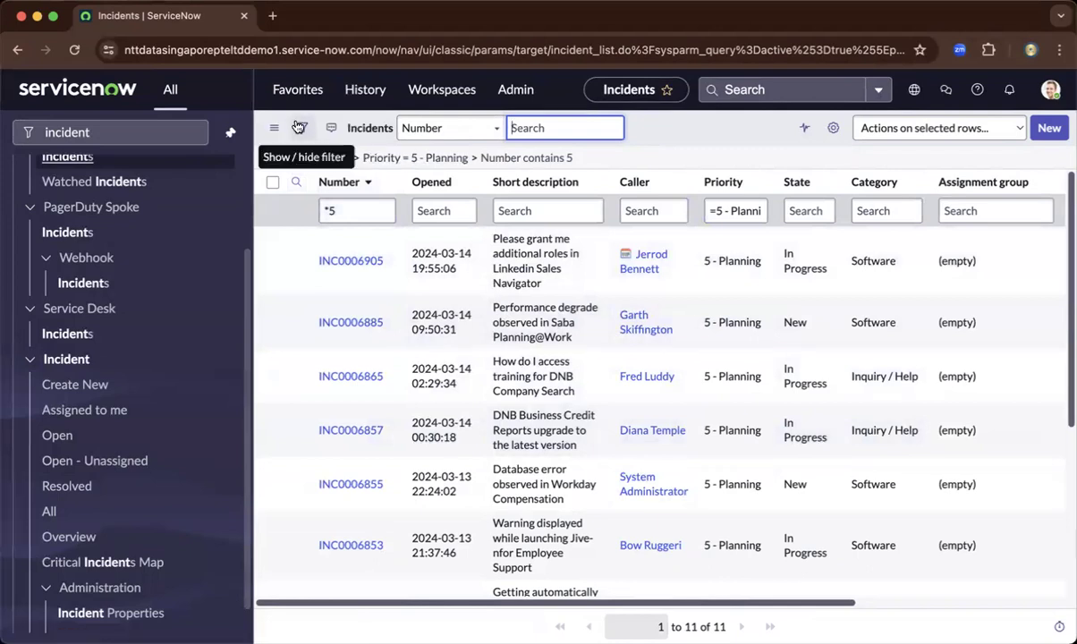
Delete the Priority and Number conditions and rerun the filter with only Active = true (174 incidents)
{"action": "left_click", "coordinate": [301, 130]}
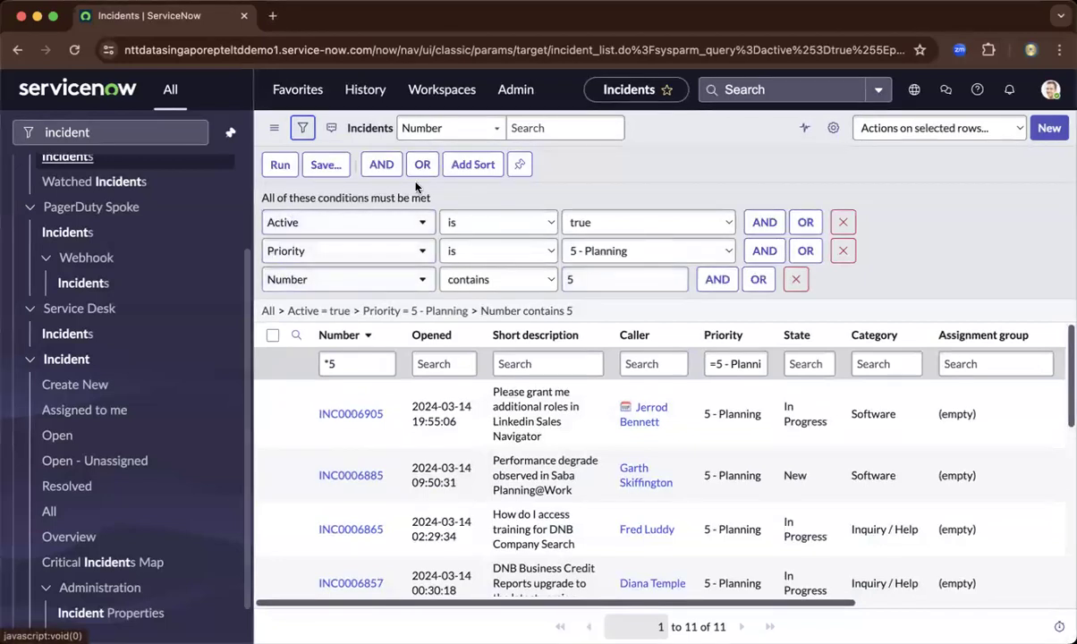
{"action": "left_click", "coordinate": [324, 363]}
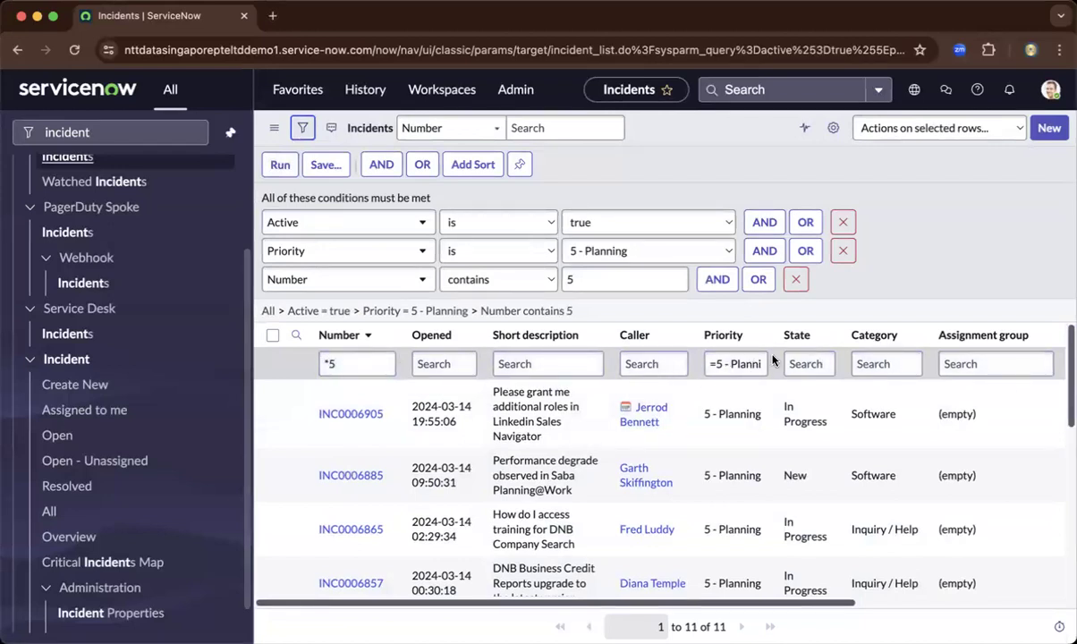
{"action": "scroll", "coordinate": [774, 360], "scroll_direction": "down", "scroll_amount": 2}
{"action": "scroll", "coordinate": [773, 359], "scroll_direction": "up", "scroll_amount": 1}
{"action": "left_click", "coordinate": [794, 283]}
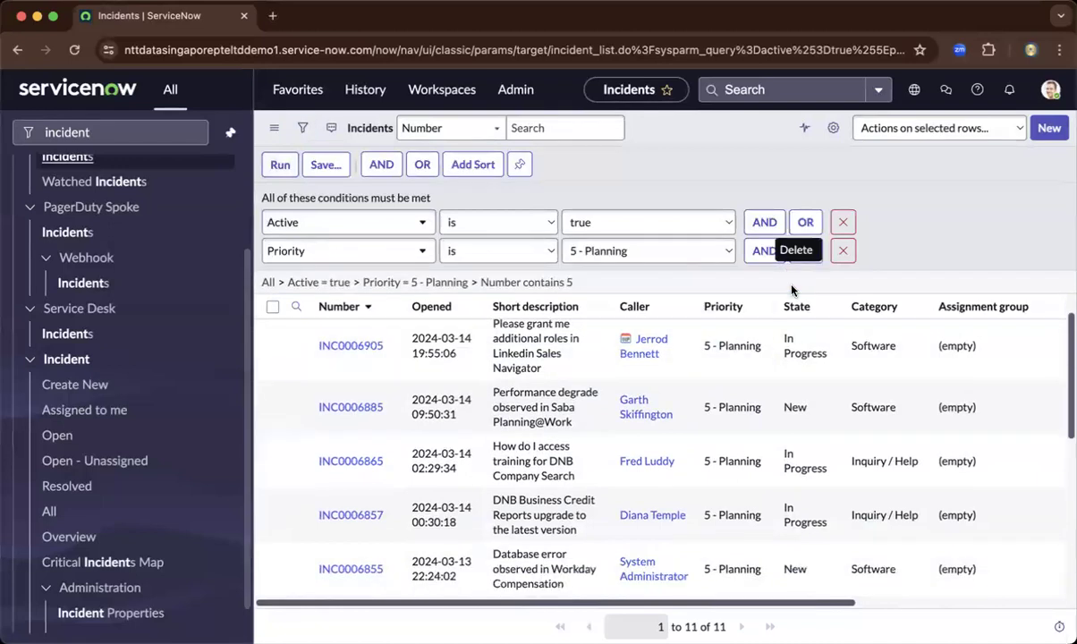
{"action": "left_click", "coordinate": [842, 258]}
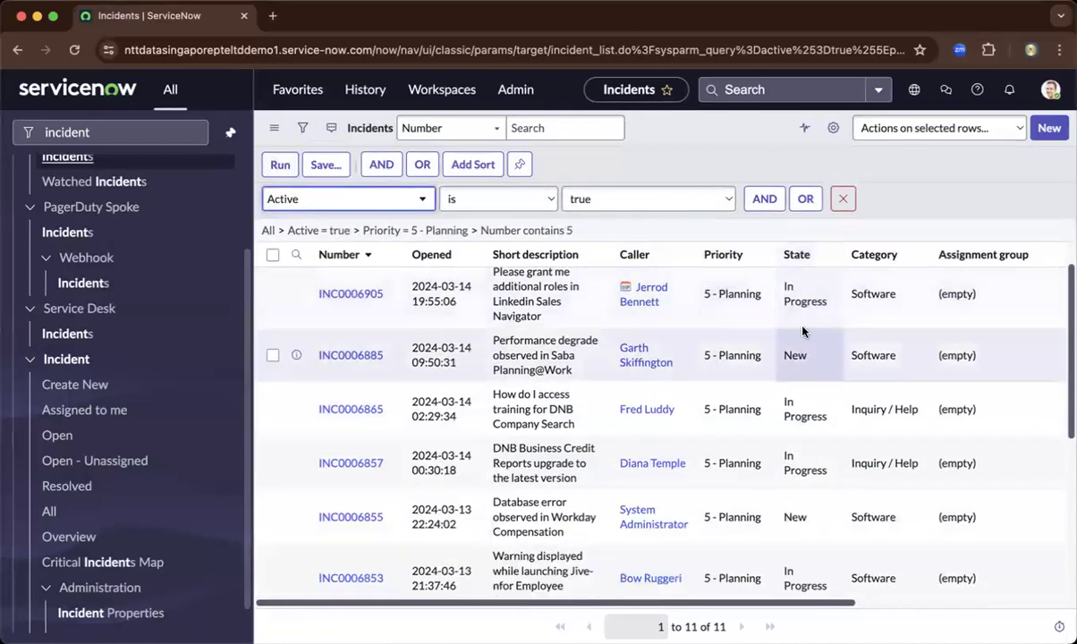
{"action": "left_click", "coordinate": [281, 167]}
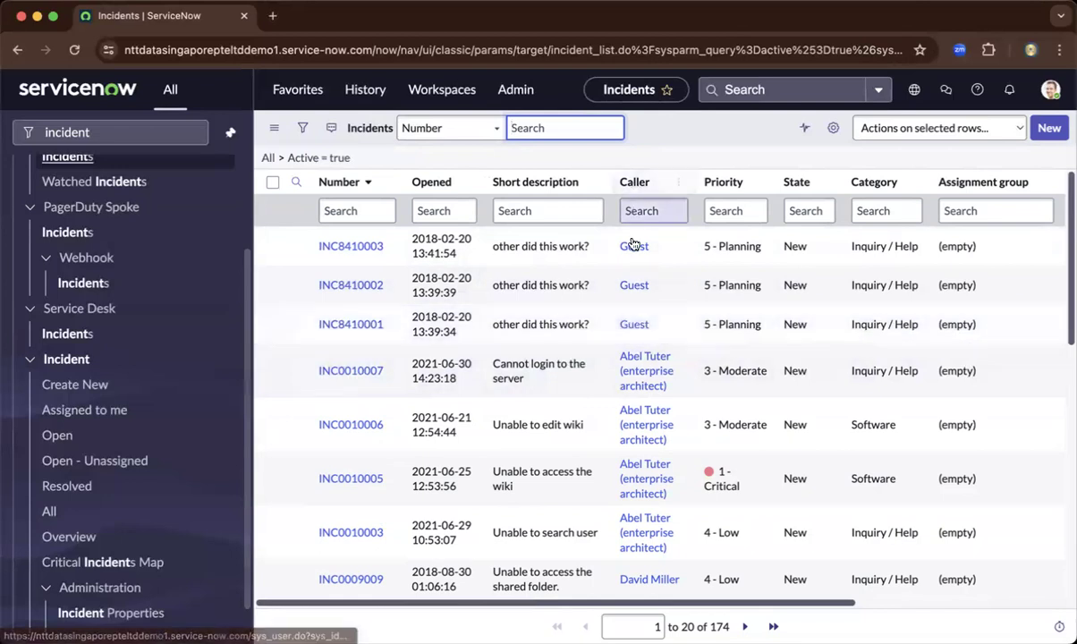
Filter out Guest from the Caller column, leaving 168 active incidents
{"action": "right_click", "coordinate": [630, 333]}
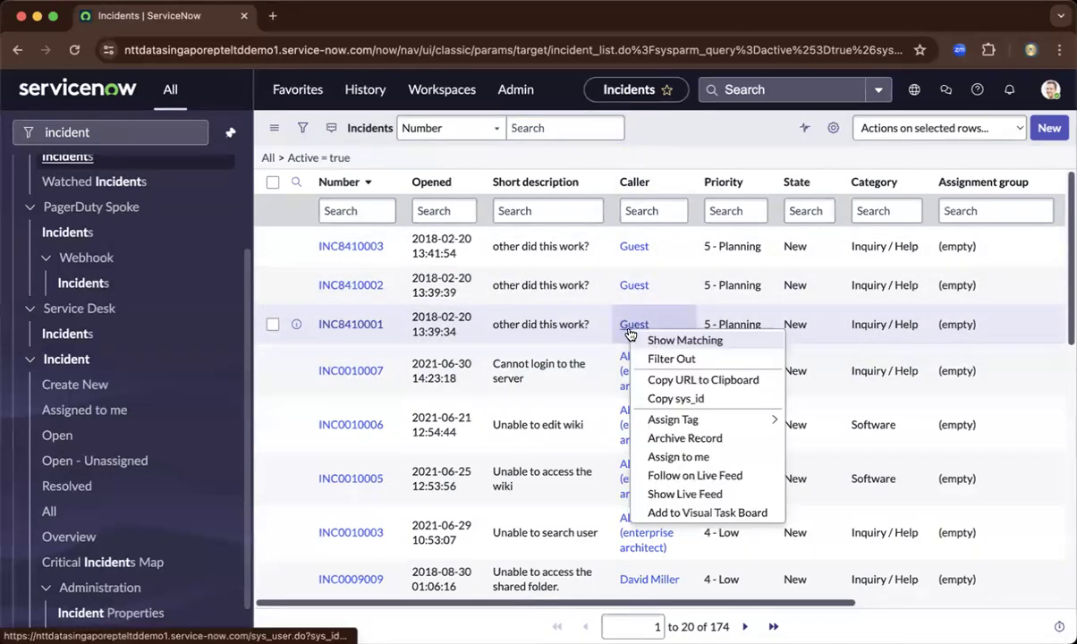
{"action": "left_click", "coordinate": [671, 358]}
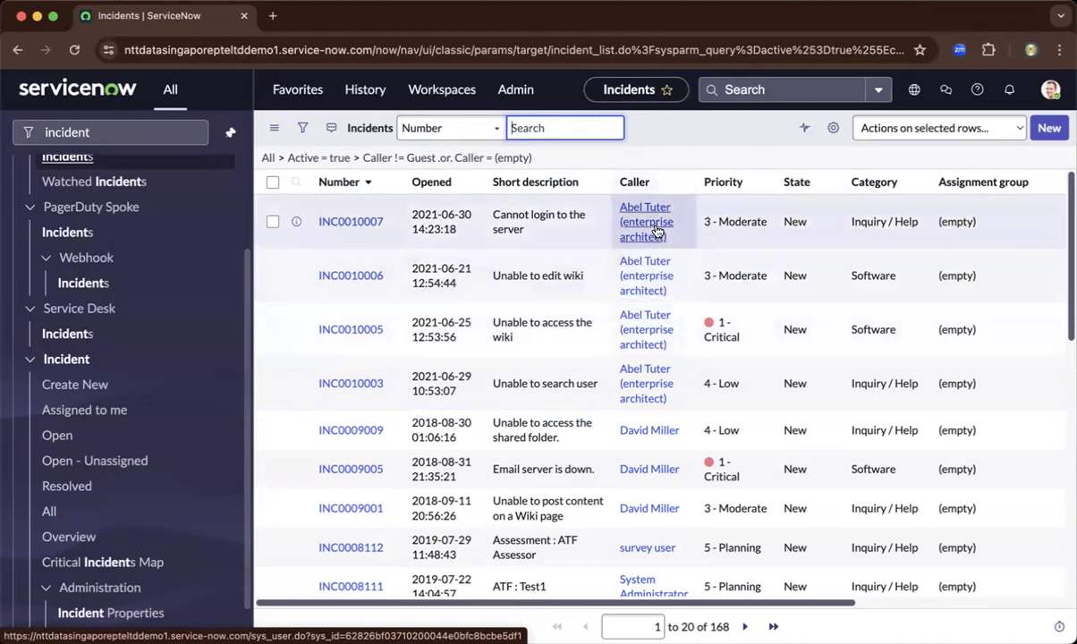
{"action": "left_click", "coordinate": [466, 186]}
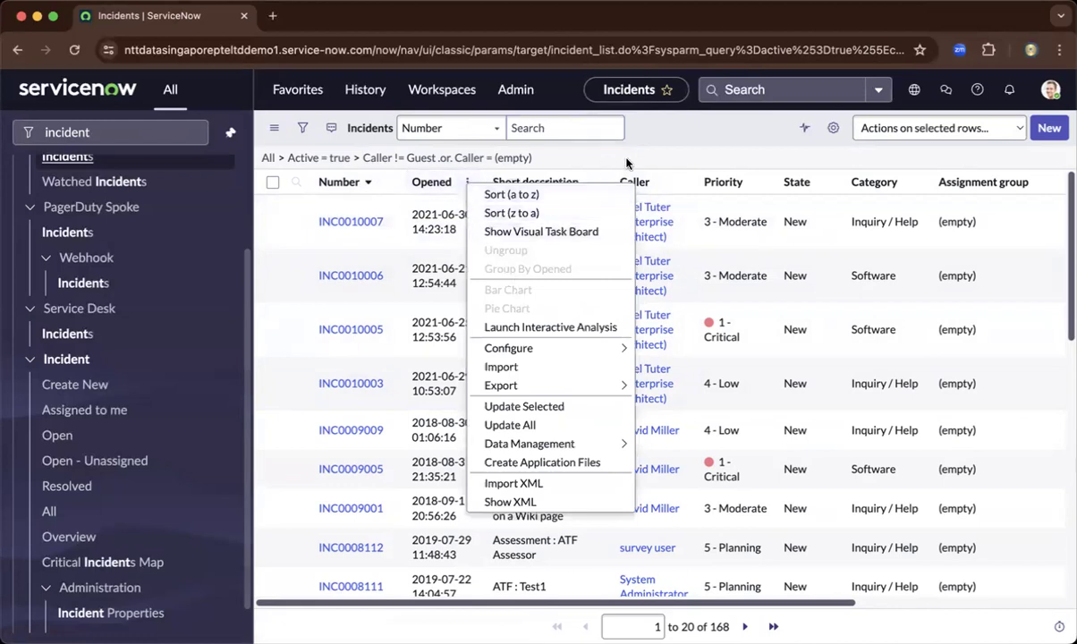
{"action": "left_click", "coordinate": [468, 184]}
{"action": "left_click", "coordinate": [468, 184]}
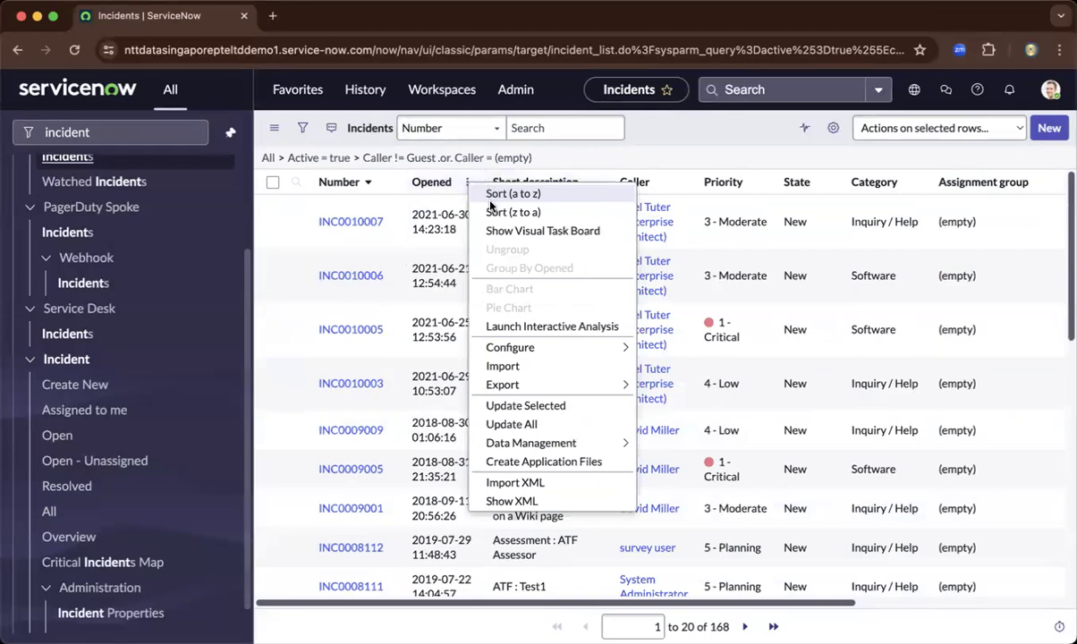
{"action": "mouse_move", "coordinate": [541, 348]}
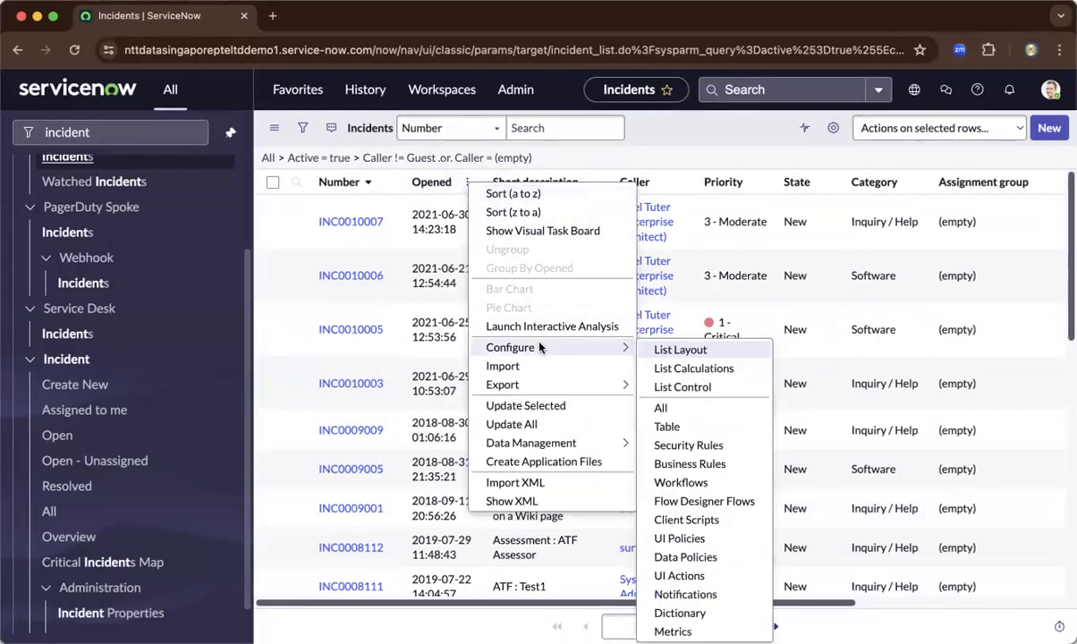
{"action": "mouse_move", "coordinate": [542, 383]}
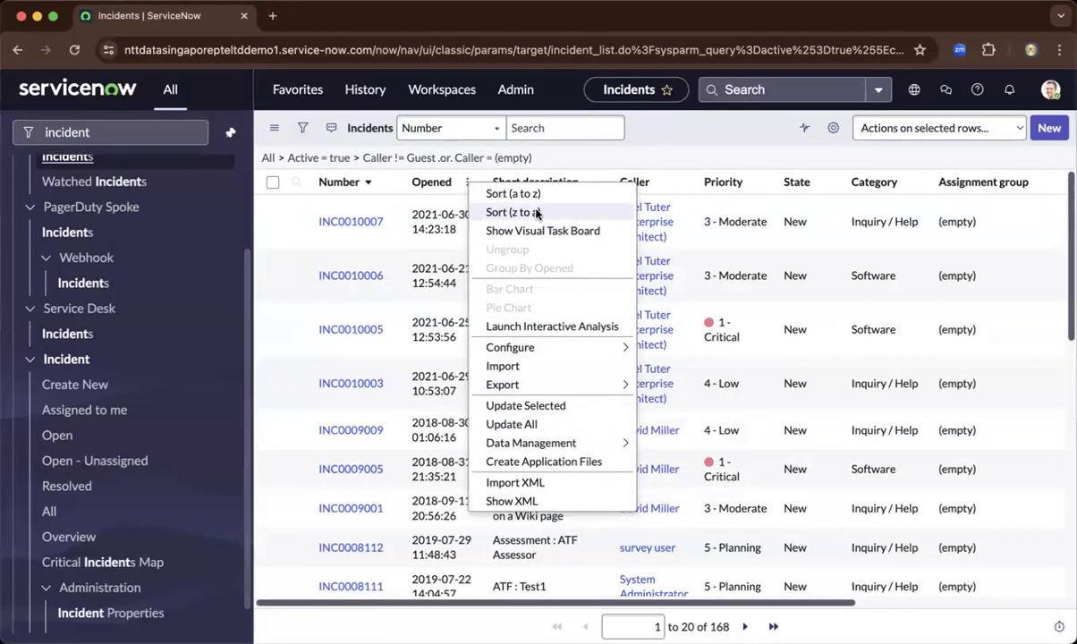
{"action": "left_click", "coordinate": [610, 121]}
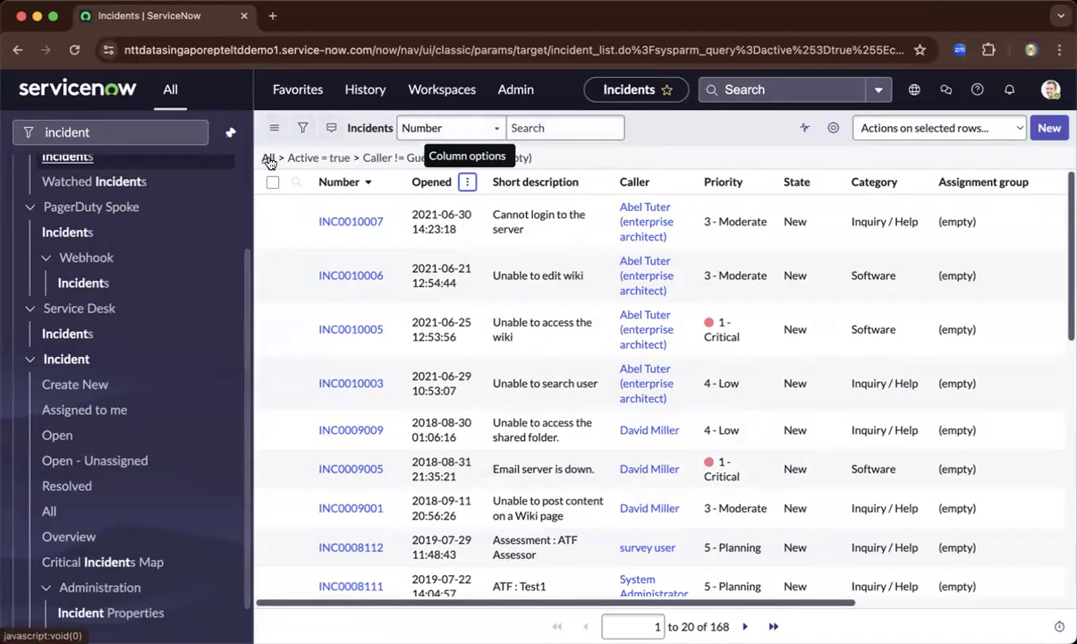
Clear all conditions and apply a single Active = true filter (174 incidents)
{"action": "left_click", "coordinate": [269, 160]}
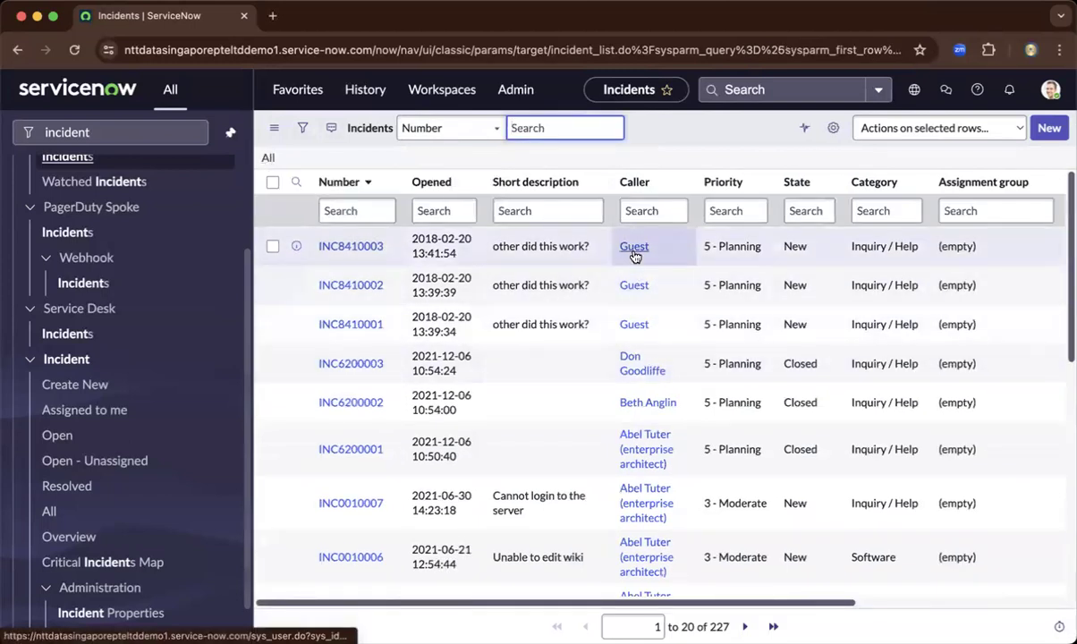
{"action": "left_click", "coordinate": [302, 129]}
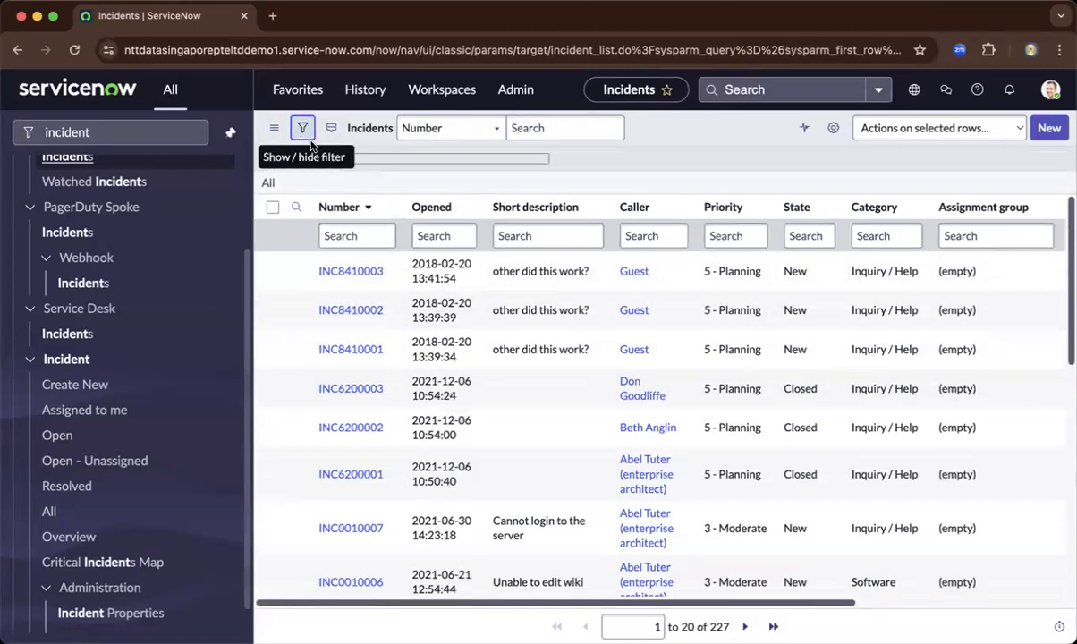
{"action": "left_click", "coordinate": [379, 192]}
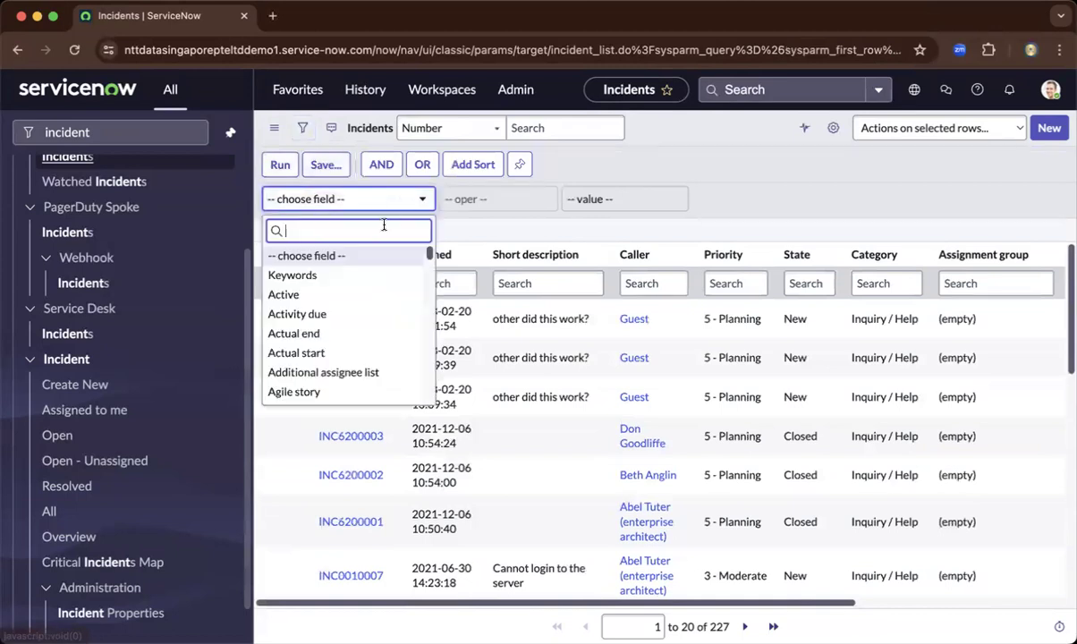
{"action": "left_click", "coordinate": [324, 294]}
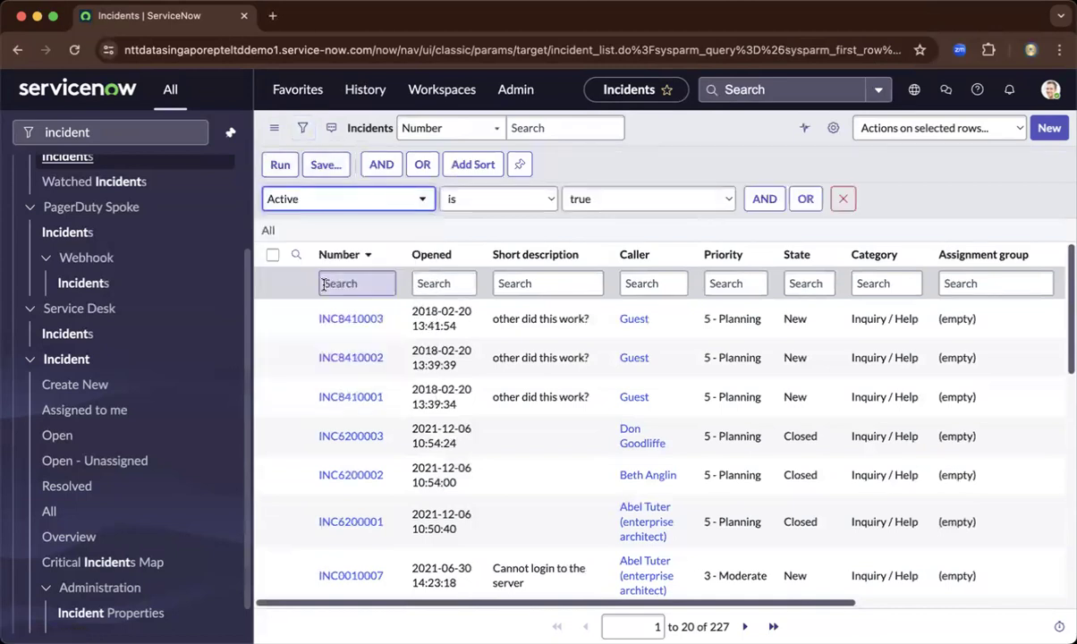
{"action": "left_click", "coordinate": [278, 166]}
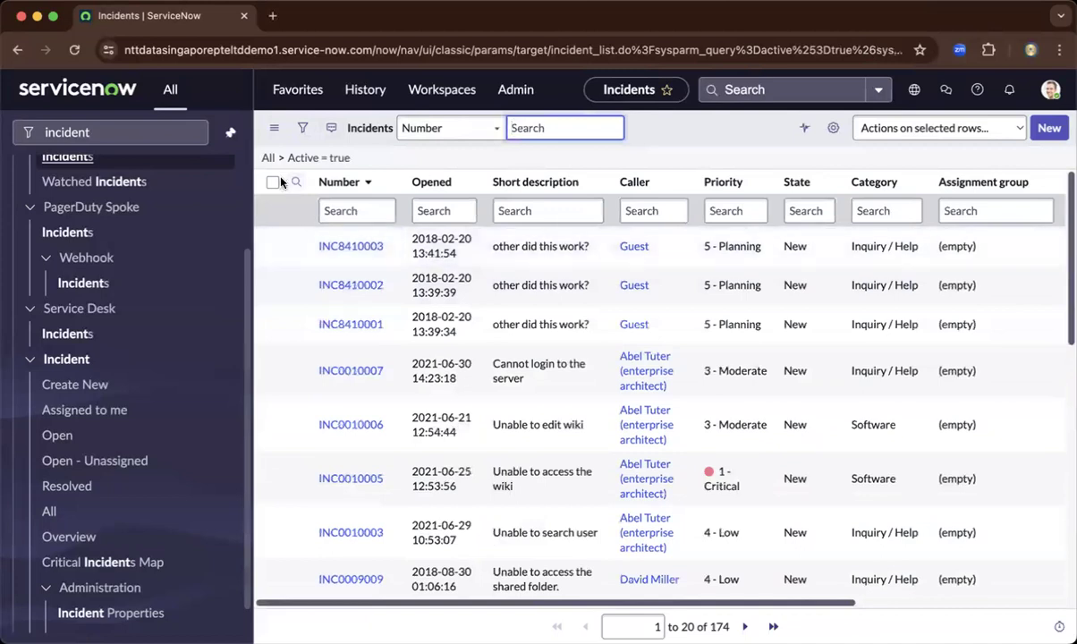
Begin saving the filter and select the proposed name 'Active'
{"action": "left_click", "coordinate": [302, 128]}
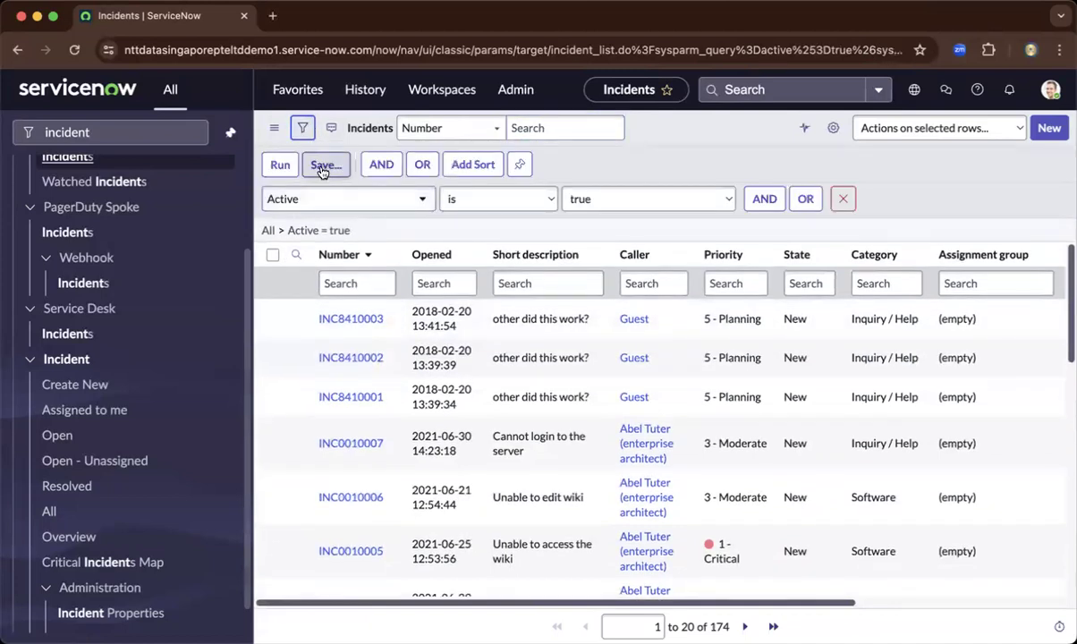
{"action": "left_click", "coordinate": [323, 166]}
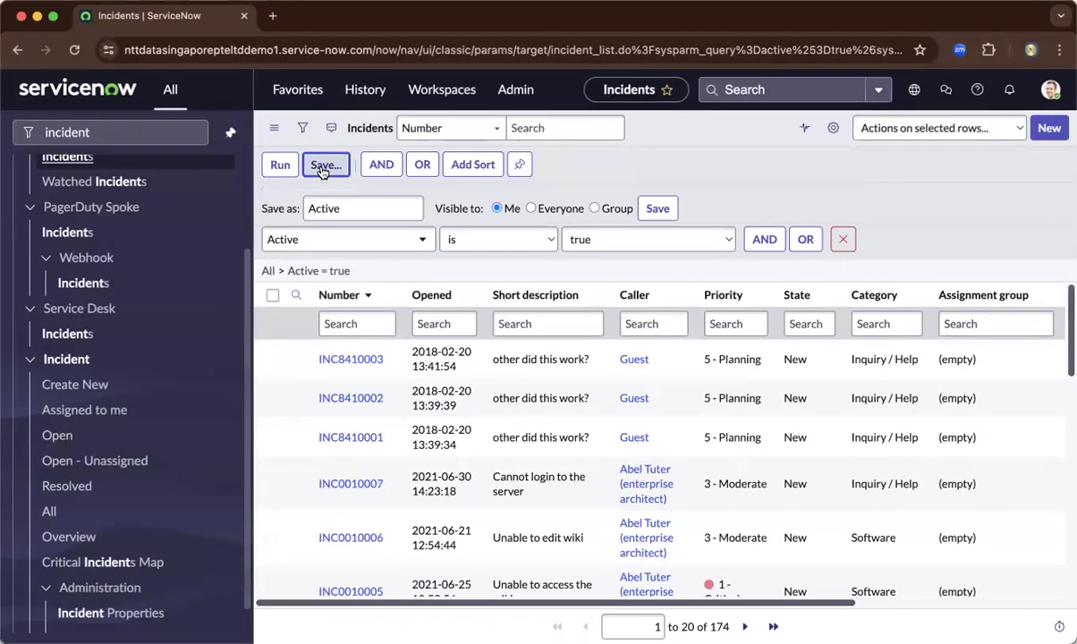
{"action": "left_click", "coordinate": [335, 207]}
{"action": "left_click_drag", "start_coordinate": [347, 209], "coordinate": [294, 208]}
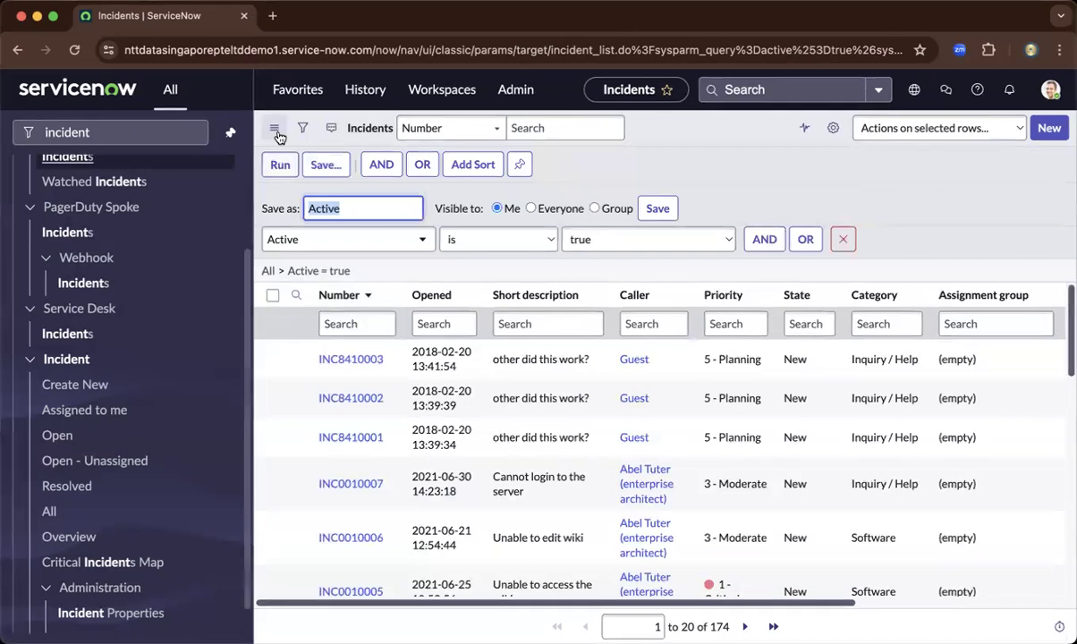
{"action": "left_click", "coordinate": [276, 131]}
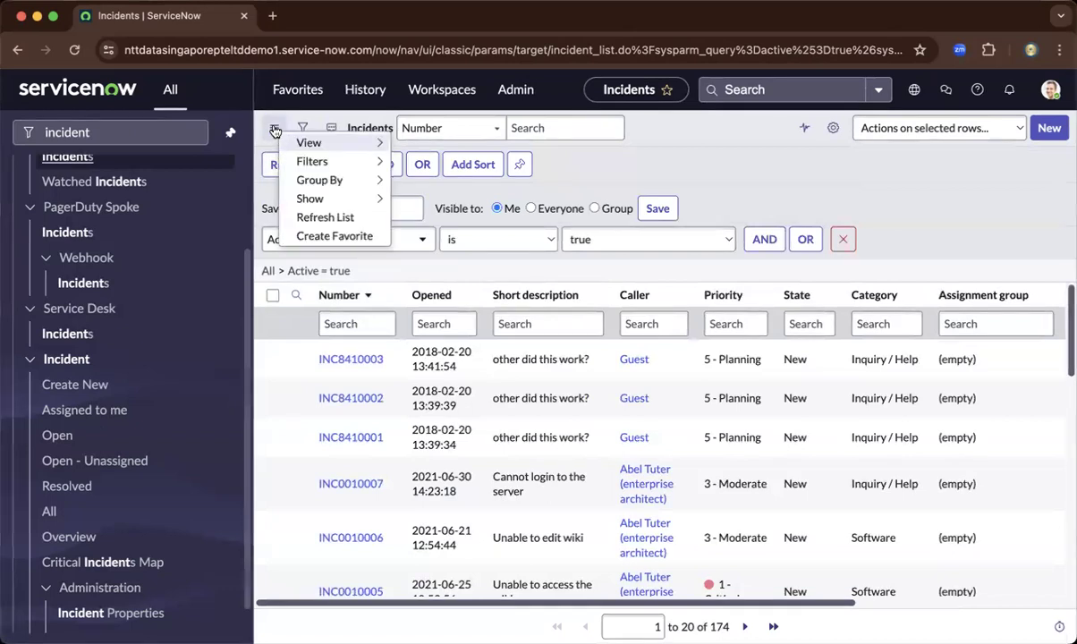
{"action": "mouse_move", "coordinate": [324, 143]}
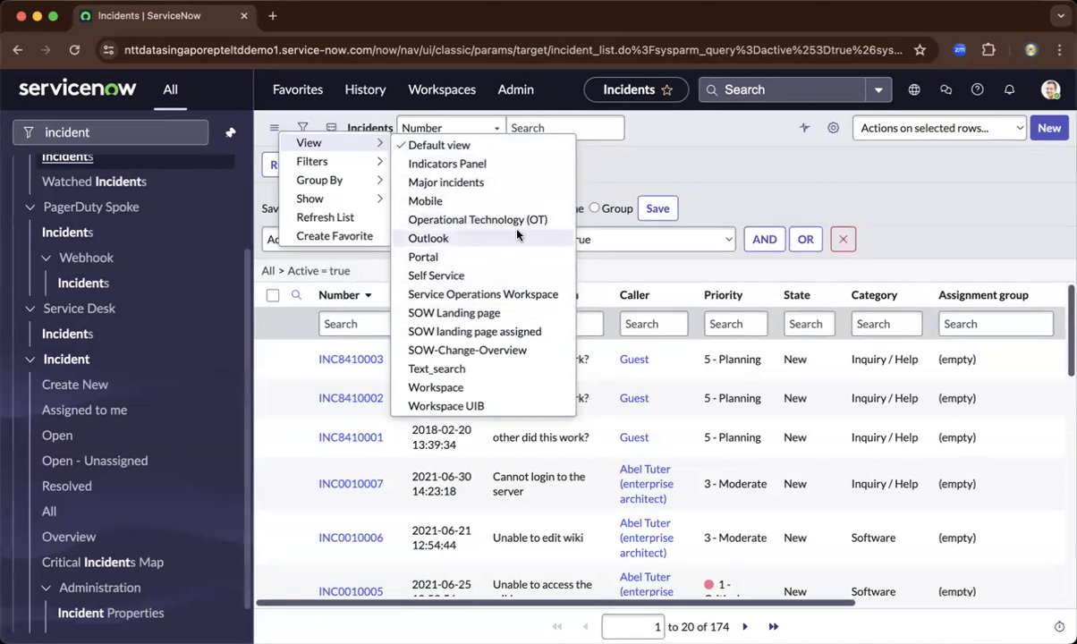
{"action": "left_click", "coordinate": [690, 136]}
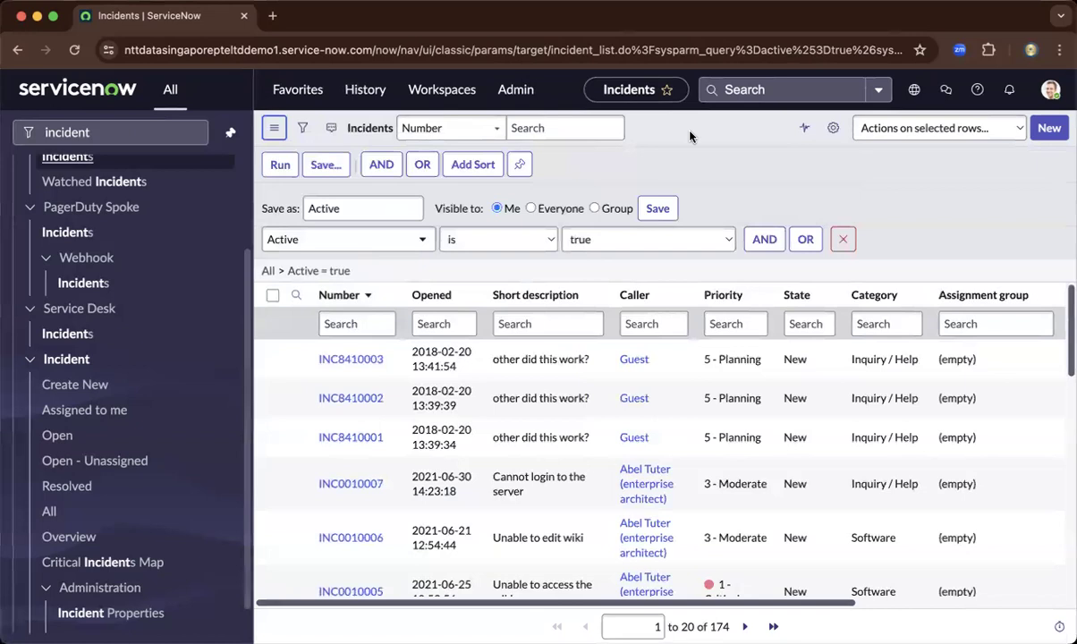